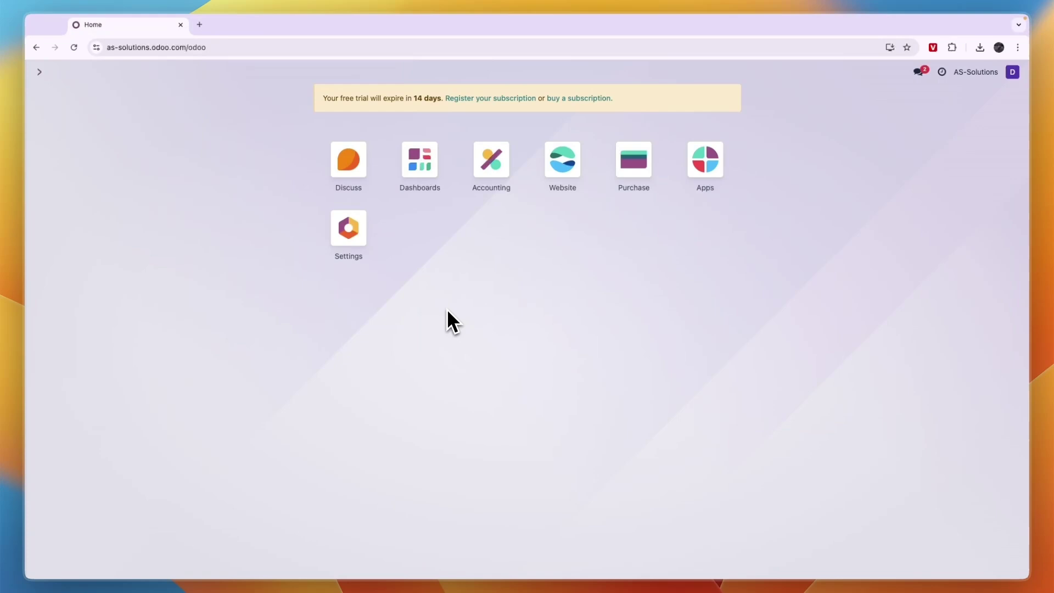
Step: Launch the Accounting app from the Odoo home screen
{"action": "left_click", "coordinate": [497, 164]}
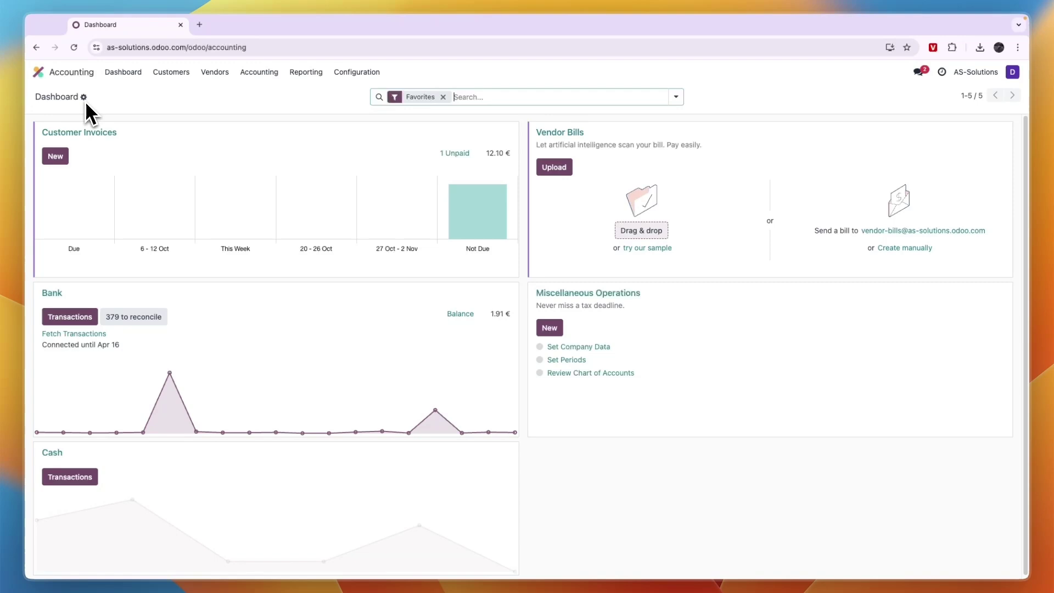
Step: Open Accounting Configuration > Settings and find the Main Currency section showing EUR
{"action": "left_click", "coordinate": [357, 74]}
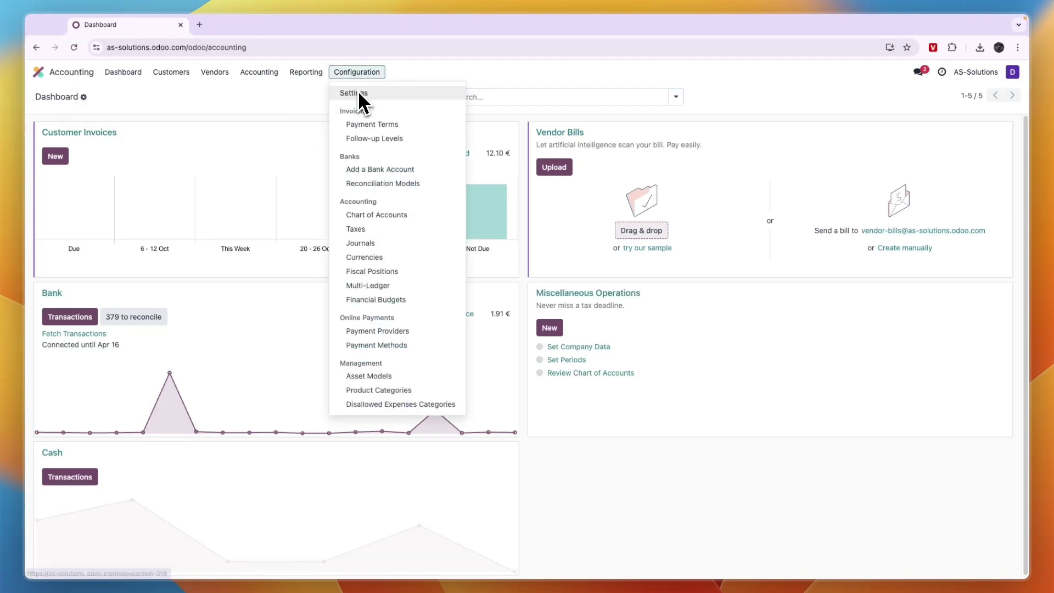
{"action": "left_click", "coordinate": [358, 93]}
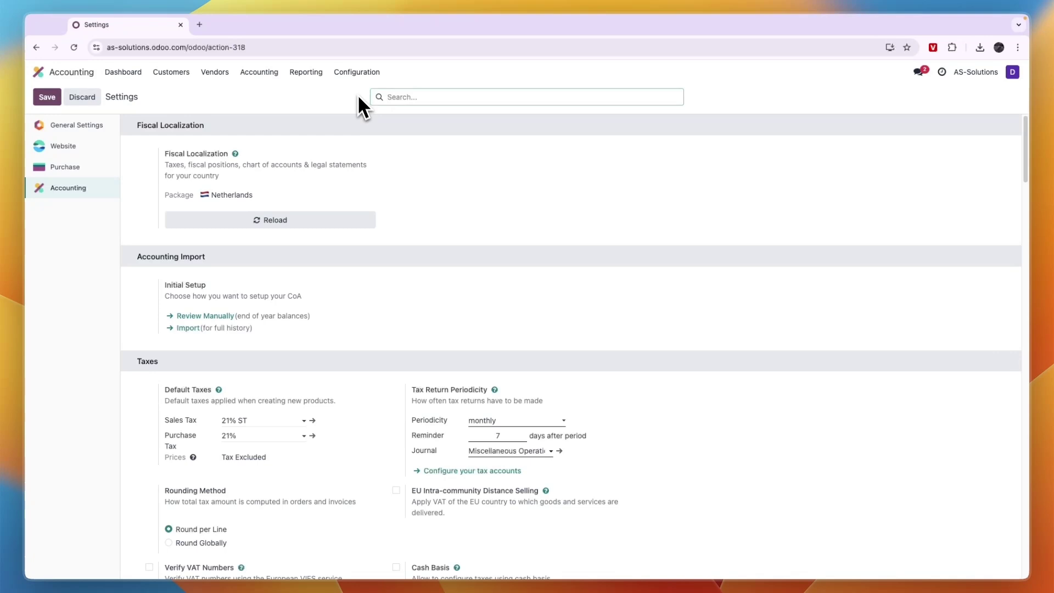
{"action": "scroll", "coordinate": [430, 156], "scroll_direction": "down", "scroll_amount": 3}
{"action": "scroll", "coordinate": [427, 155], "scroll_direction": "down", "scroll_amount": 2}
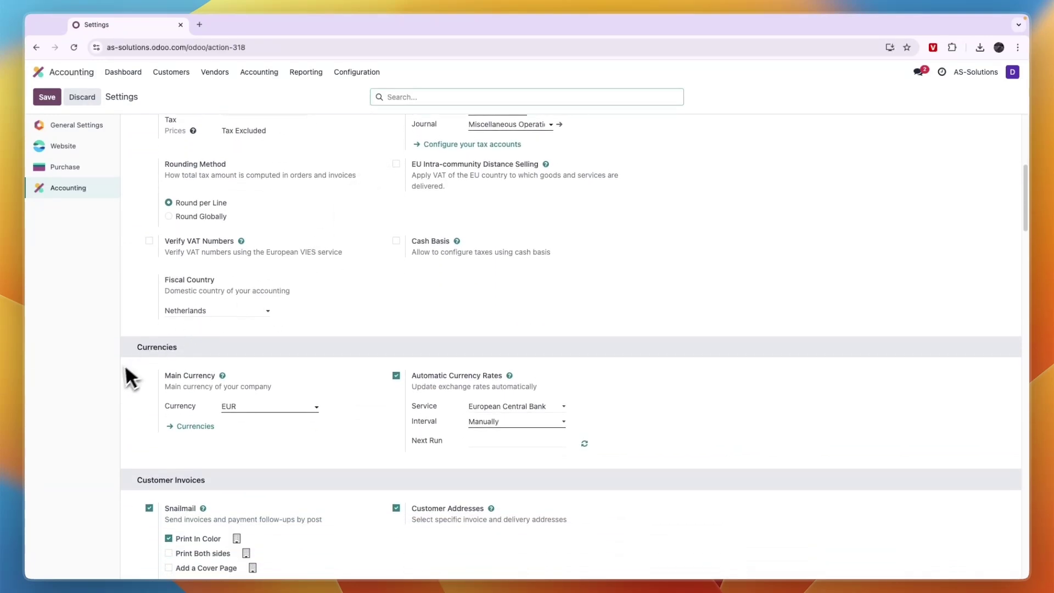
{"action": "left_click_drag", "start_coordinate": [137, 351], "coordinate": [147, 359]}
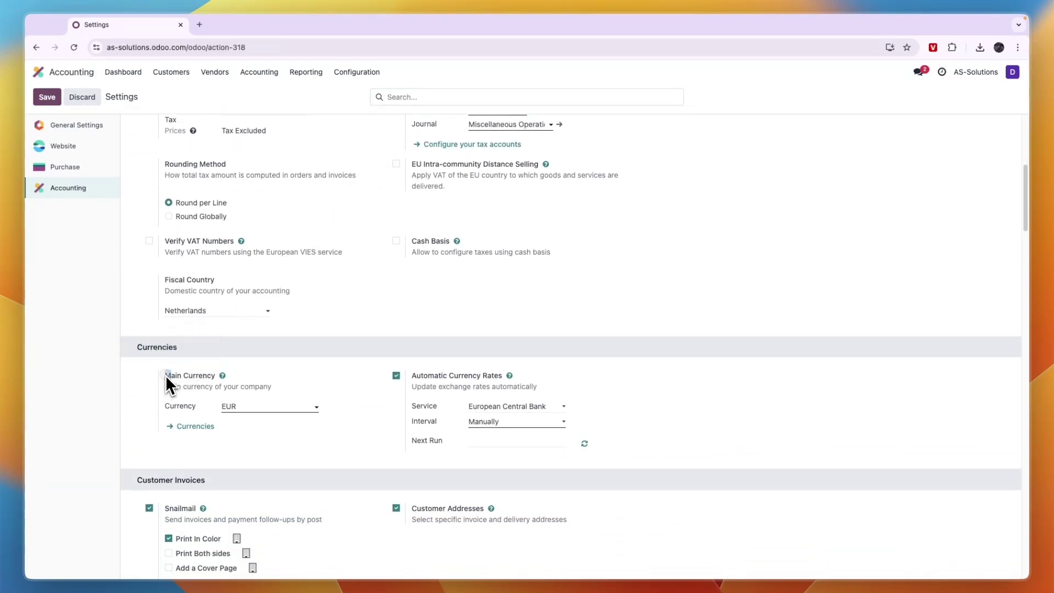
{"action": "left_click", "coordinate": [248, 406]}
Step: Activate the AED currency, then select USD as the main currency
{"action": "left_click", "coordinate": [189, 429]}
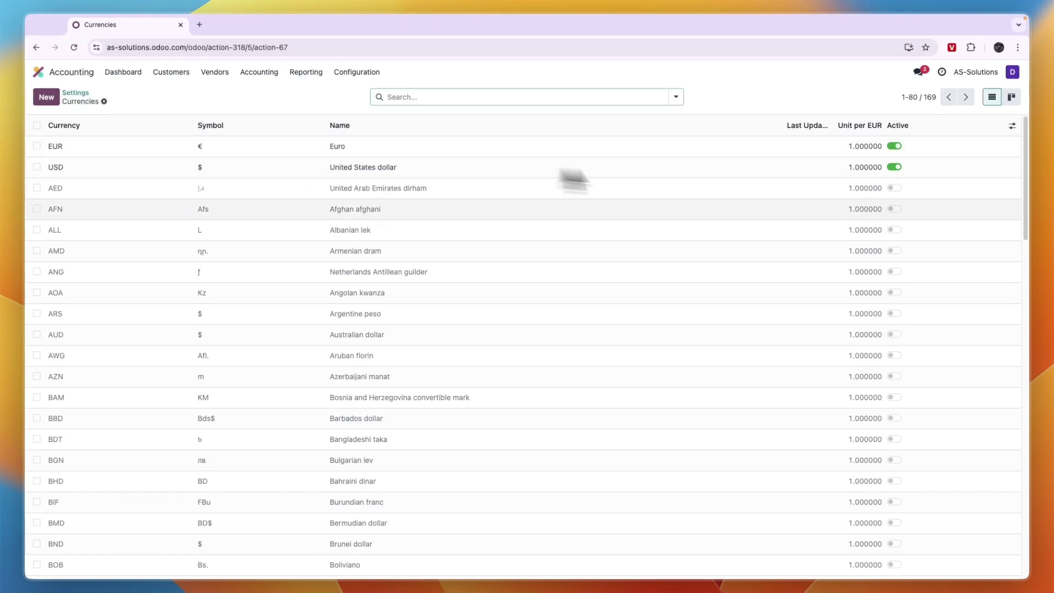
{"action": "left_click", "coordinate": [894, 189]}
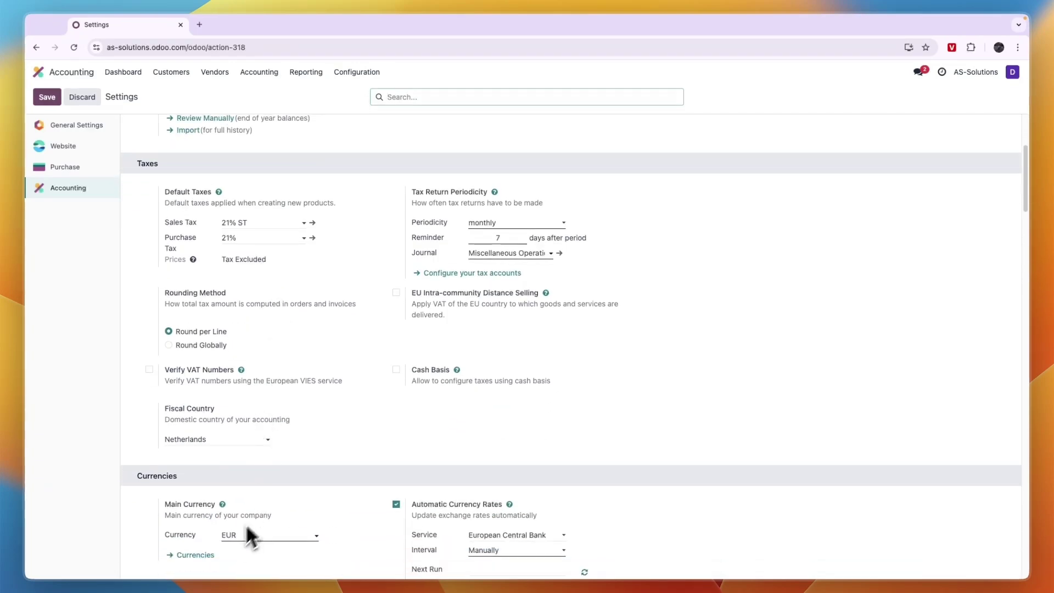
{"action": "left_click", "coordinate": [245, 536]}
{"action": "scroll", "coordinate": [280, 478], "scroll_direction": "down", "scroll_amount": 2}
{"action": "left_click", "coordinate": [249, 399]}
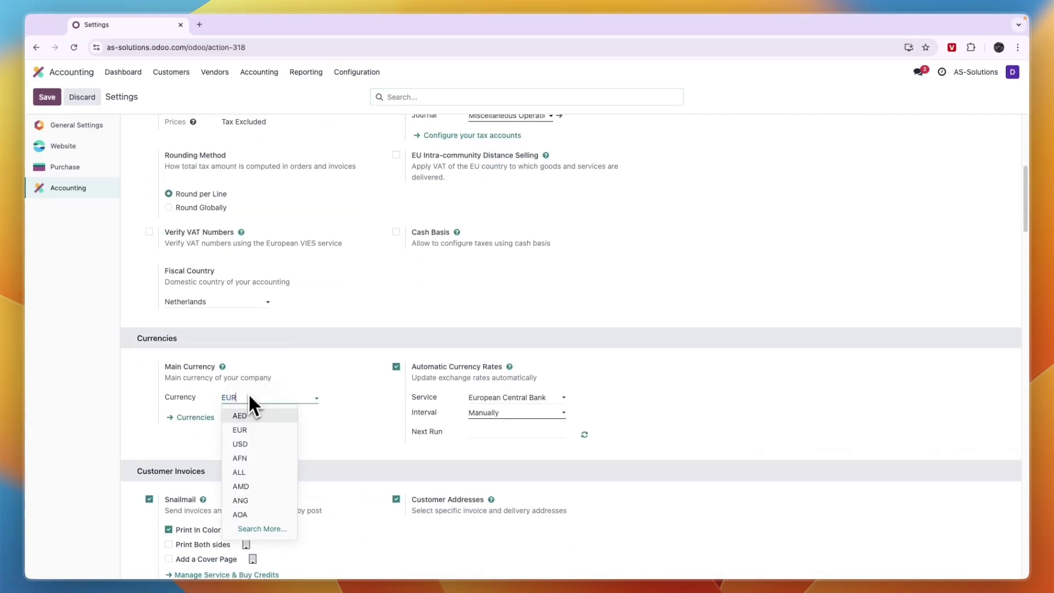
{"action": "left_click", "coordinate": [249, 445]}
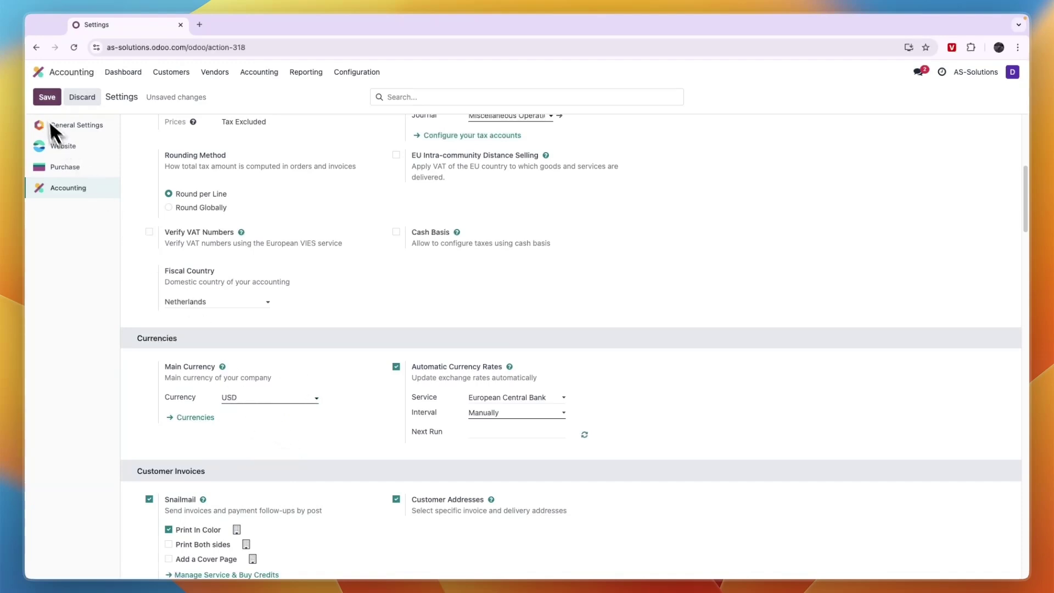
Step: Attempt to save USD as main currency and review the 'journal items already exist' error
{"action": "left_click", "coordinate": [47, 96]}
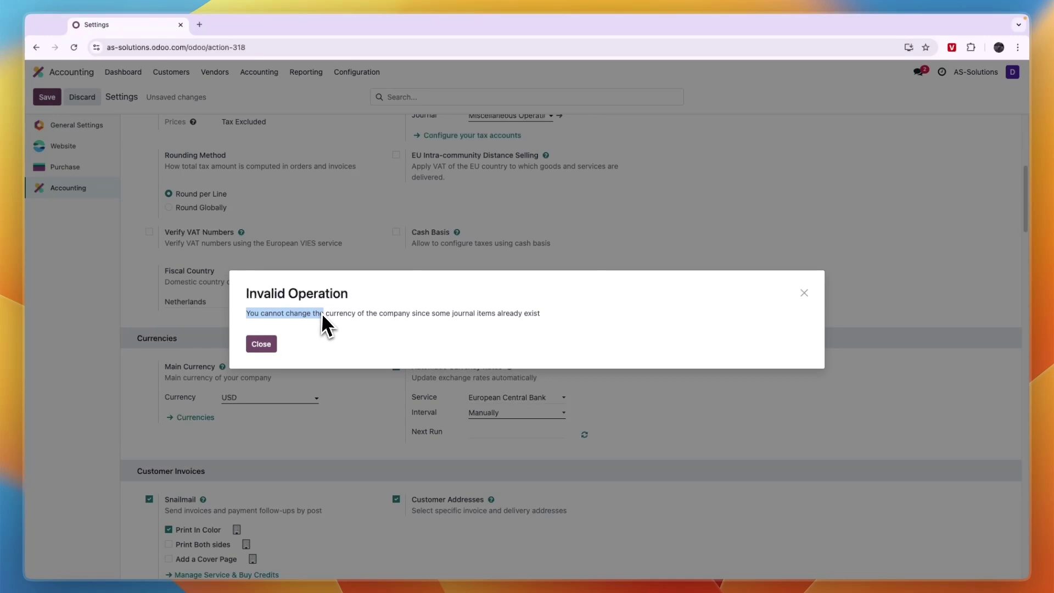
{"action": "left_click_drag", "start_coordinate": [322, 312], "coordinate": [553, 321]}
{"action": "left_click", "coordinate": [550, 322]}
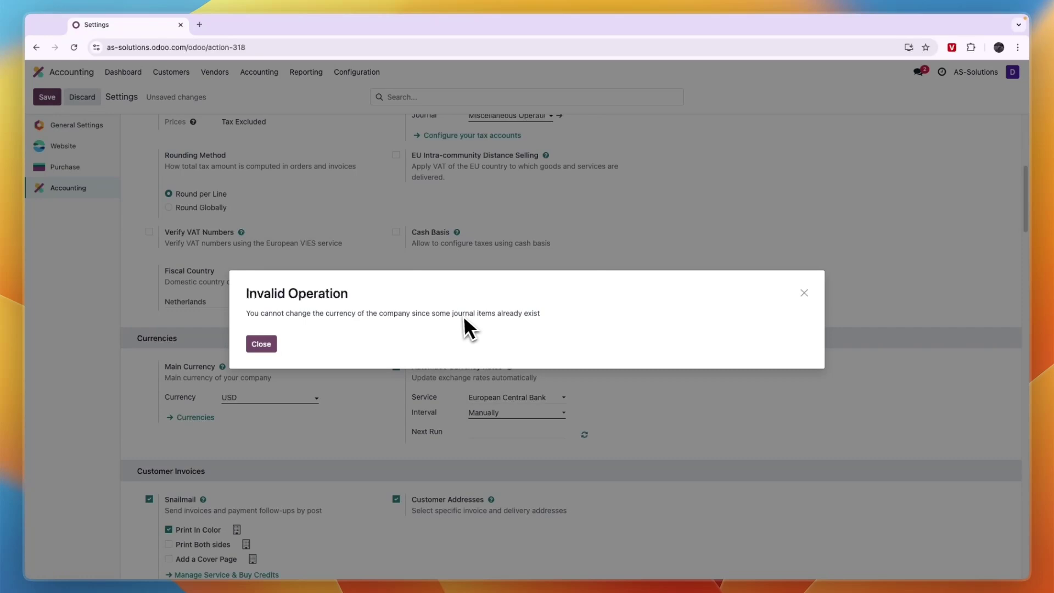
{"action": "left_click_drag", "start_coordinate": [452, 316], "coordinate": [532, 322]}
{"action": "left_click", "coordinate": [458, 319]}
{"action": "left_click_drag", "start_coordinate": [452, 315], "coordinate": [540, 321]}
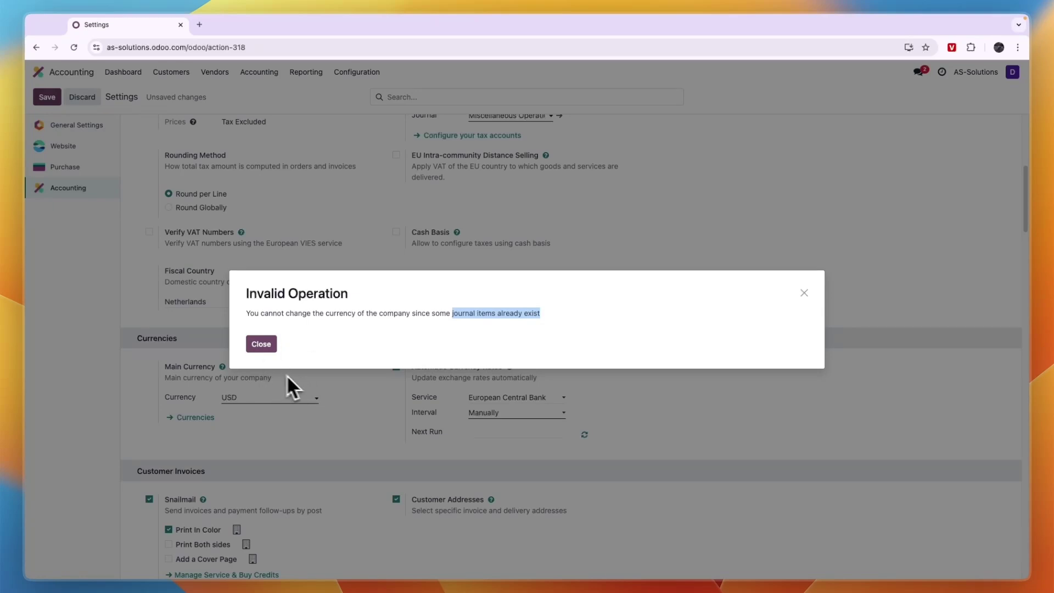
Step: Close the error, discard the unsaved currency change, and return to the home screen
{"action": "left_click", "coordinate": [264, 346]}
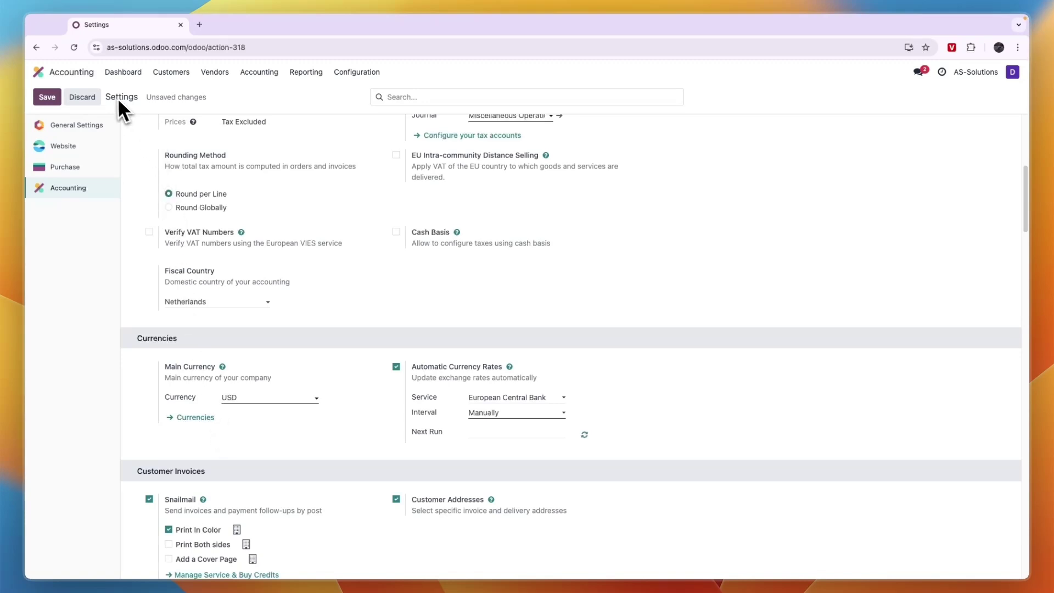
{"action": "left_click", "coordinate": [93, 97]}
{"action": "scroll", "coordinate": [349, 280], "scroll_direction": "up", "scroll_amount": 5}
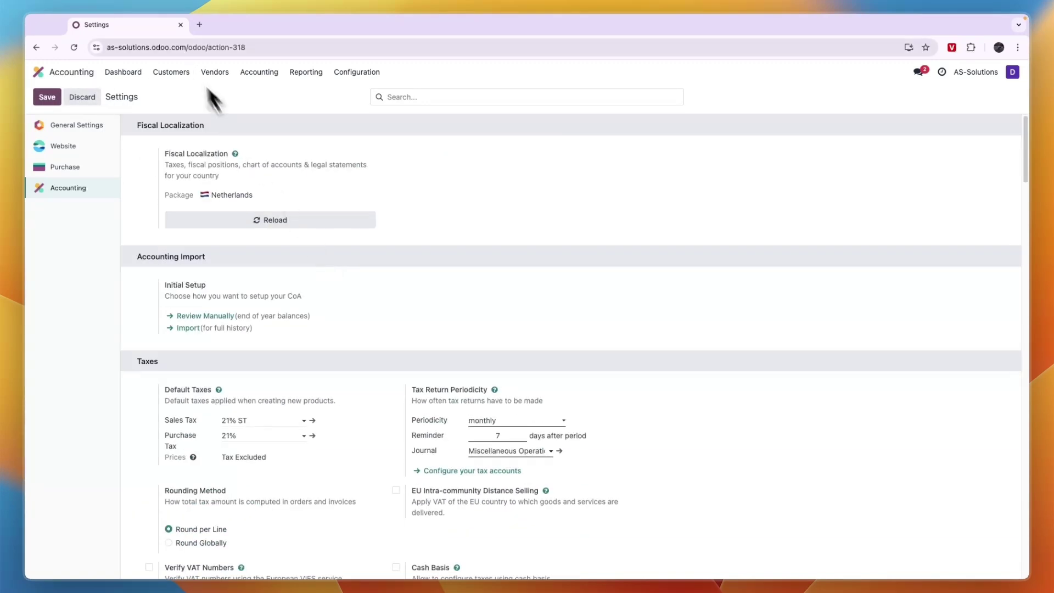
{"action": "left_click", "coordinate": [38, 72]}
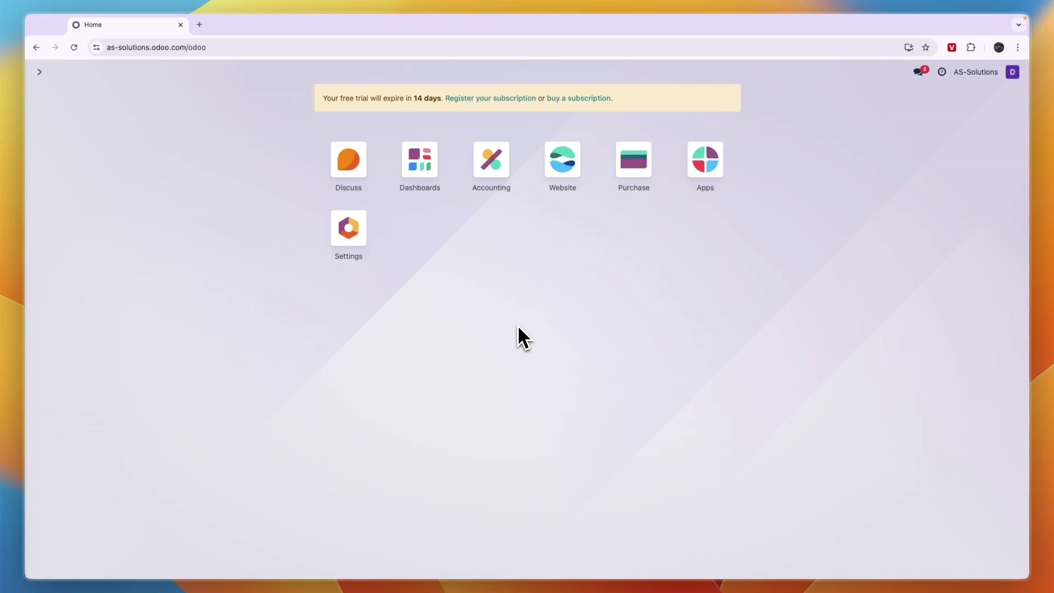